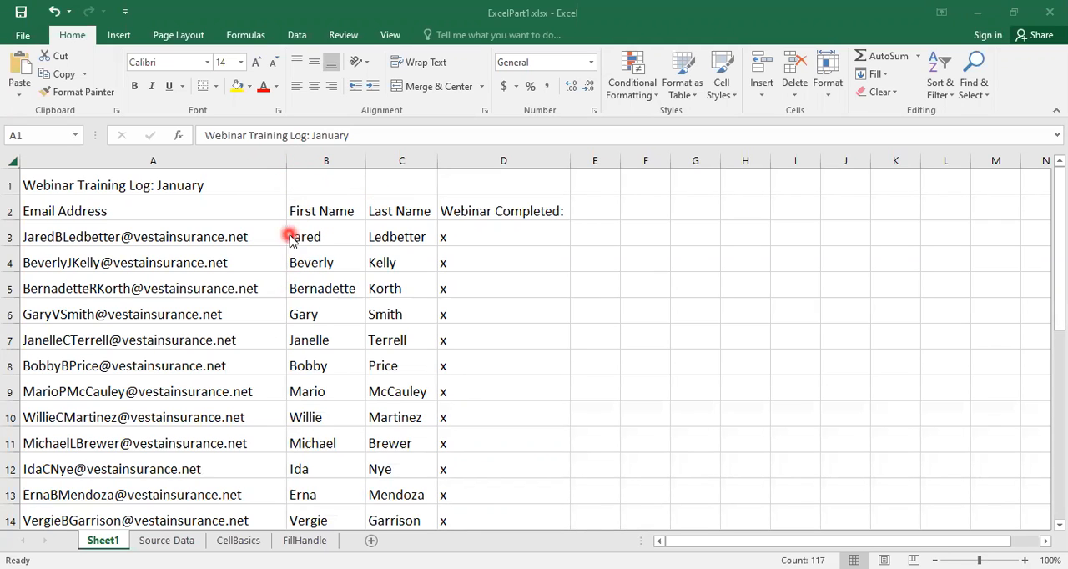
Step: Insert a blank column before the First Name column on Sheet1
{"action": "left_click", "coordinate": [317, 161]}
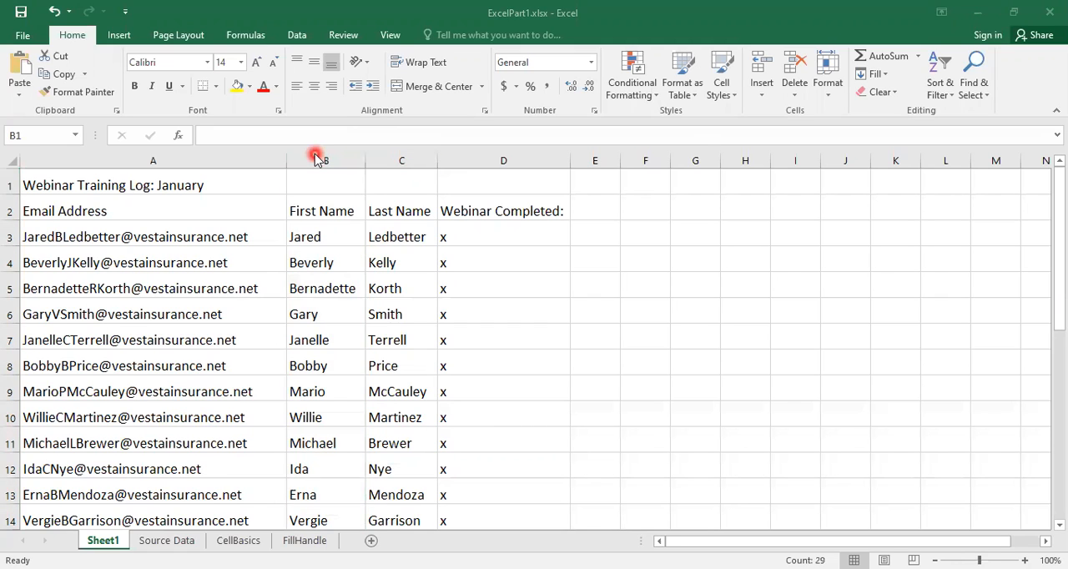
{"action": "left_click", "coordinate": [317, 161]}
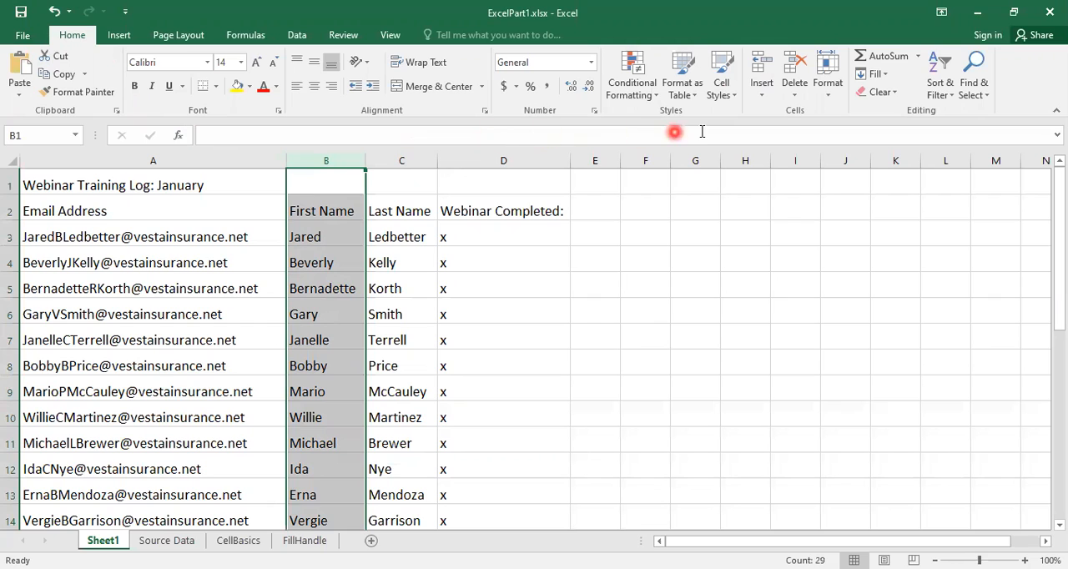
{"action": "left_click", "coordinate": [760, 69]}
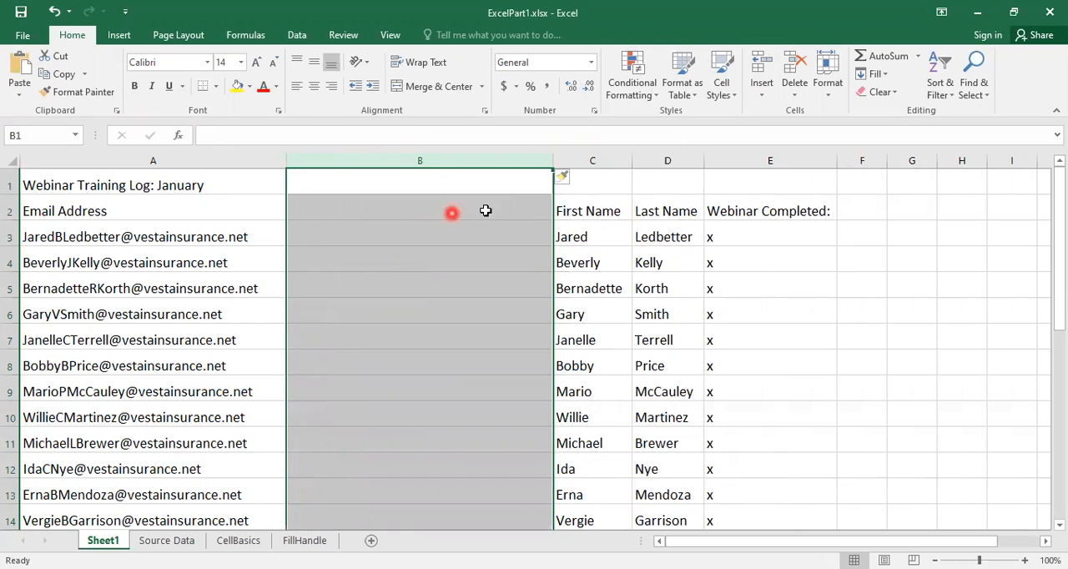
Step: Move the Last Name column into blank column B and delete the emptied column D
{"action": "left_click", "coordinate": [654, 160]}
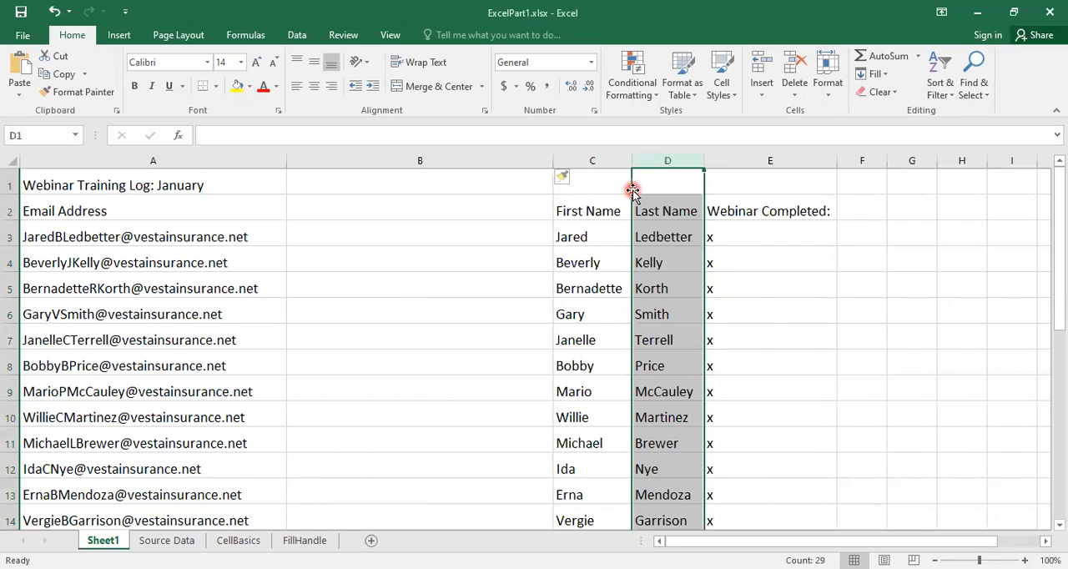
{"action": "left_click_drag", "start_coordinate": [633, 190], "coordinate": [422, 182]}
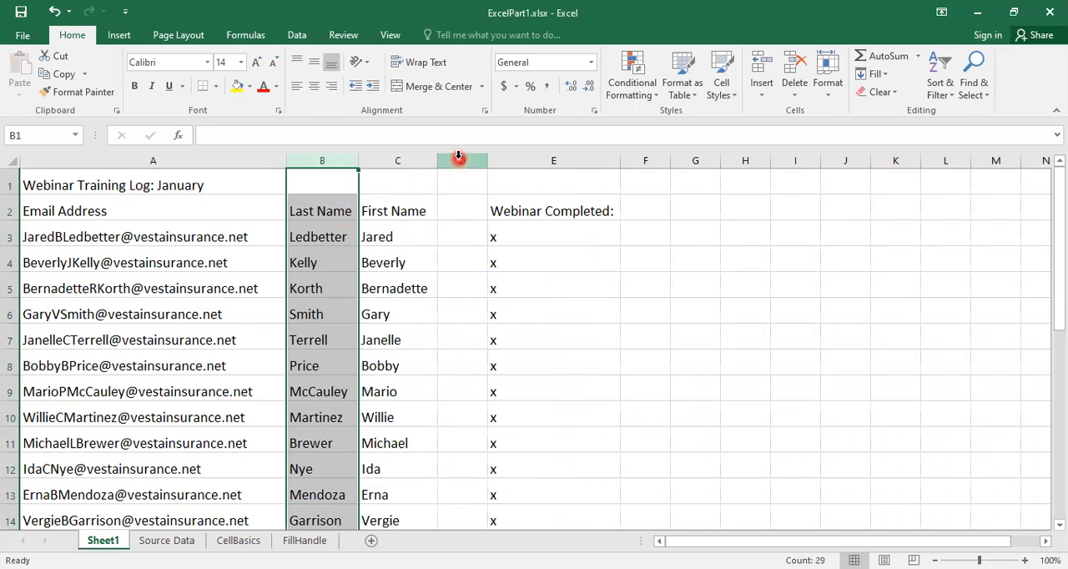
{"action": "left_click", "coordinate": [459, 158]}
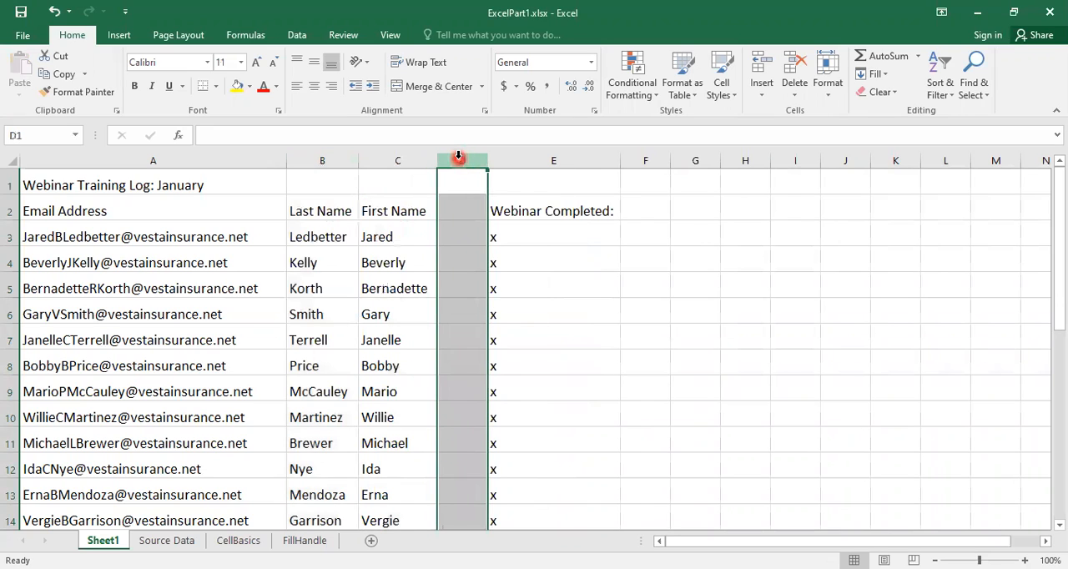
{"action": "left_click", "coordinate": [794, 70]}
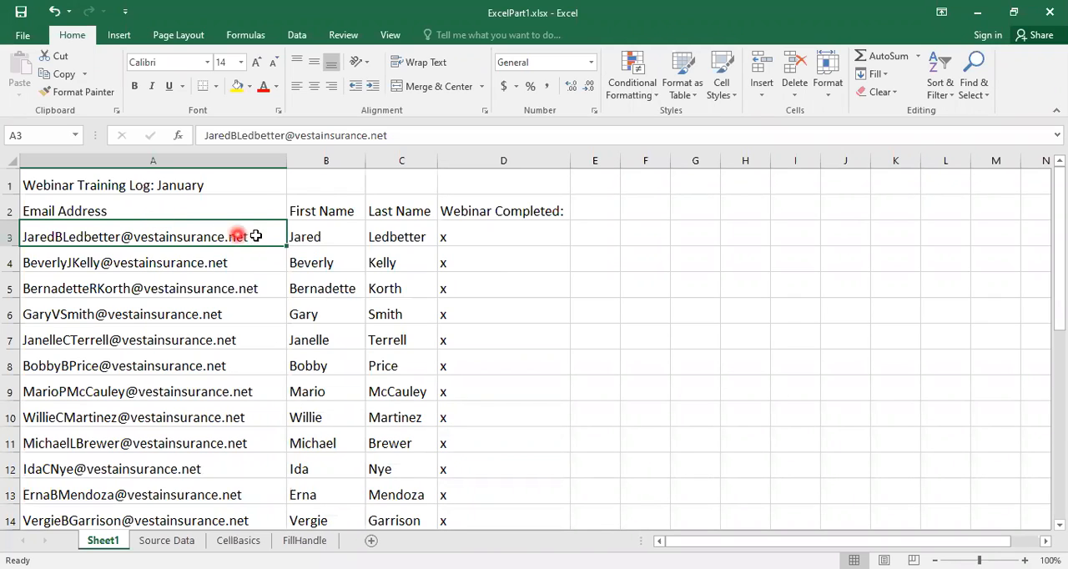
Step: Cut the Last Name column and insert the cut cells before the First Name column
{"action": "left_click", "coordinate": [401, 158]}
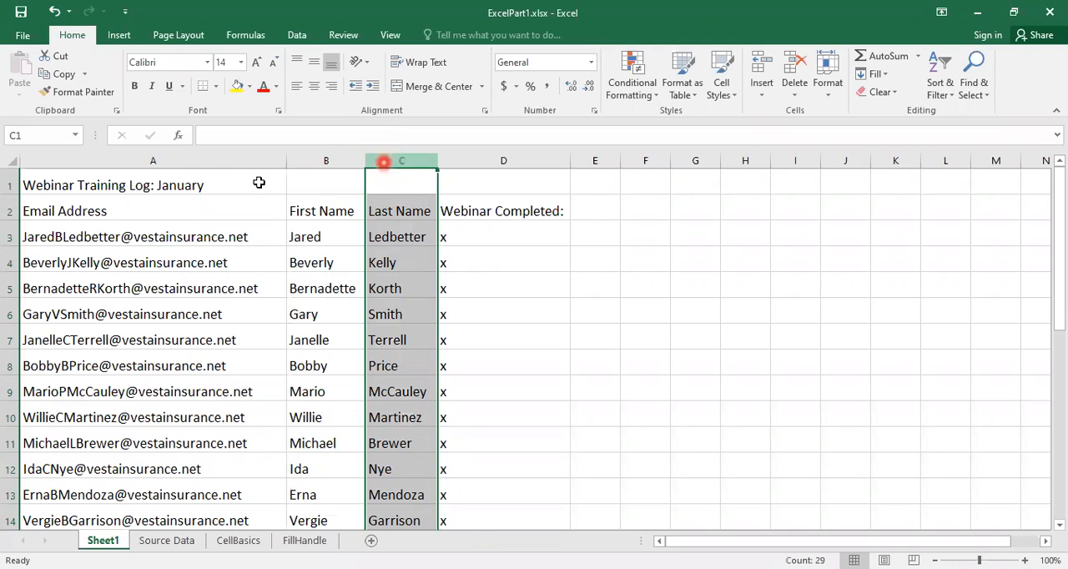
{"action": "left_click", "coordinate": [55, 58]}
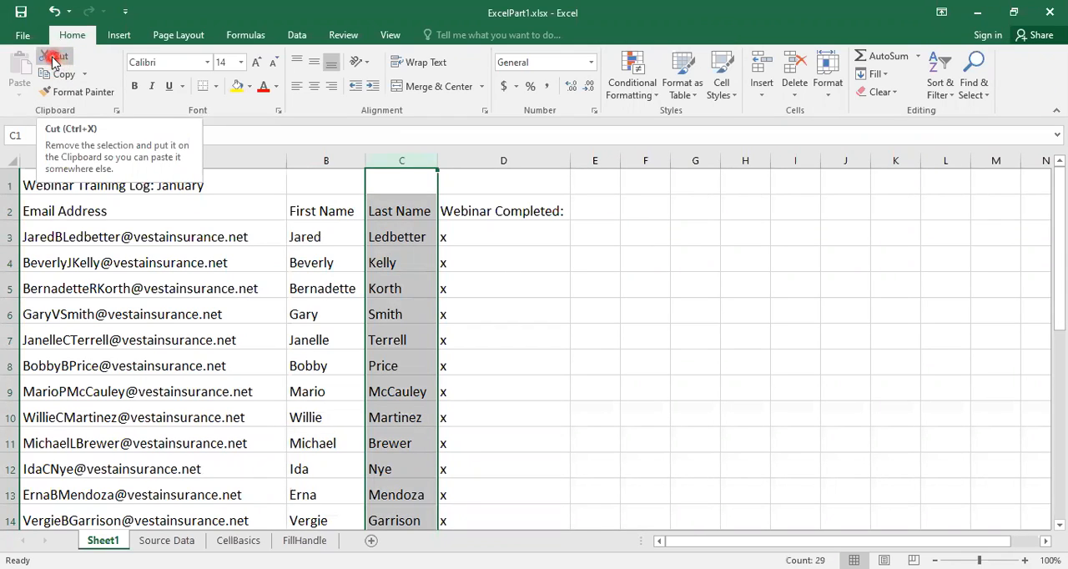
{"action": "left_click", "coordinate": [53, 61]}
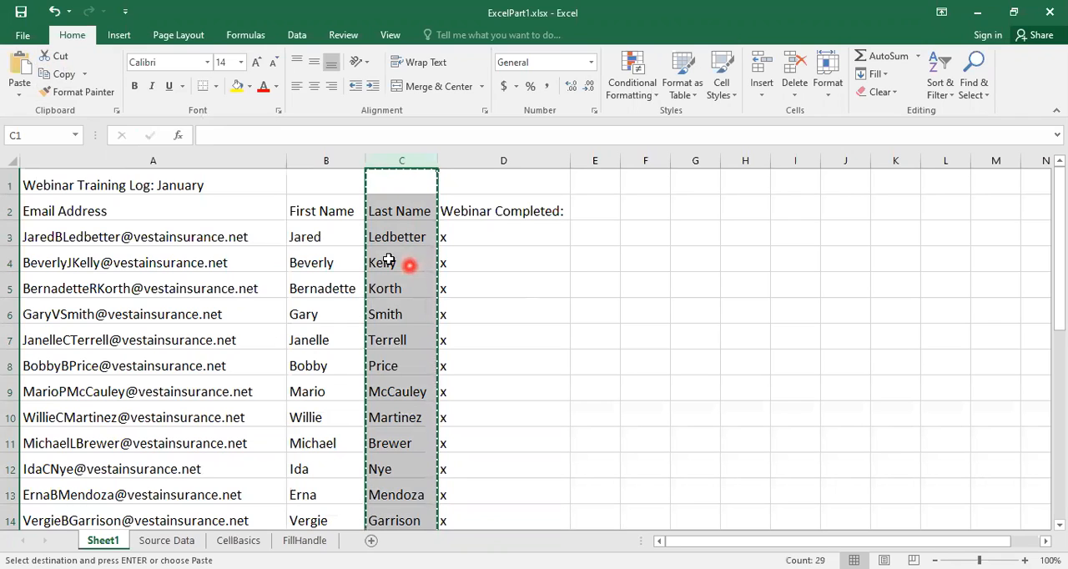
{"action": "left_click", "coordinate": [309, 162]}
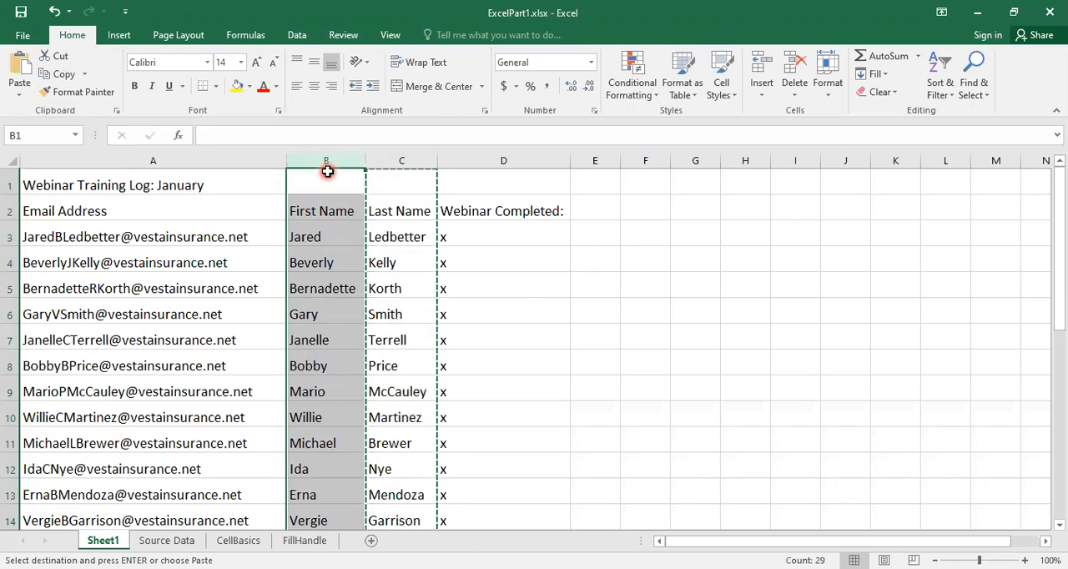
{"action": "left_click", "coordinate": [763, 97]}
{"action": "left_click", "coordinate": [762, 97]}
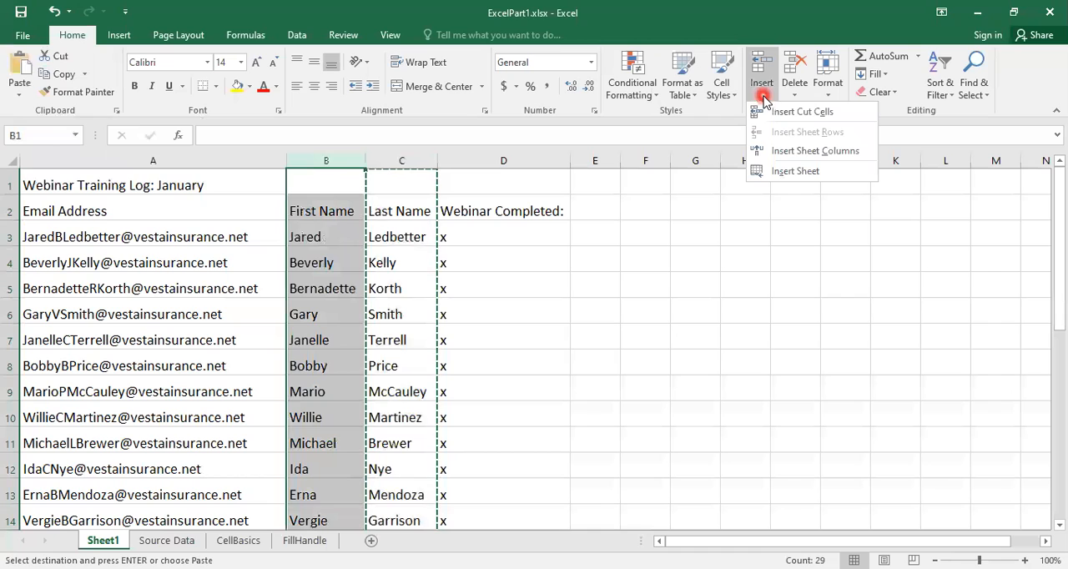
{"action": "left_click", "coordinate": [780, 115]}
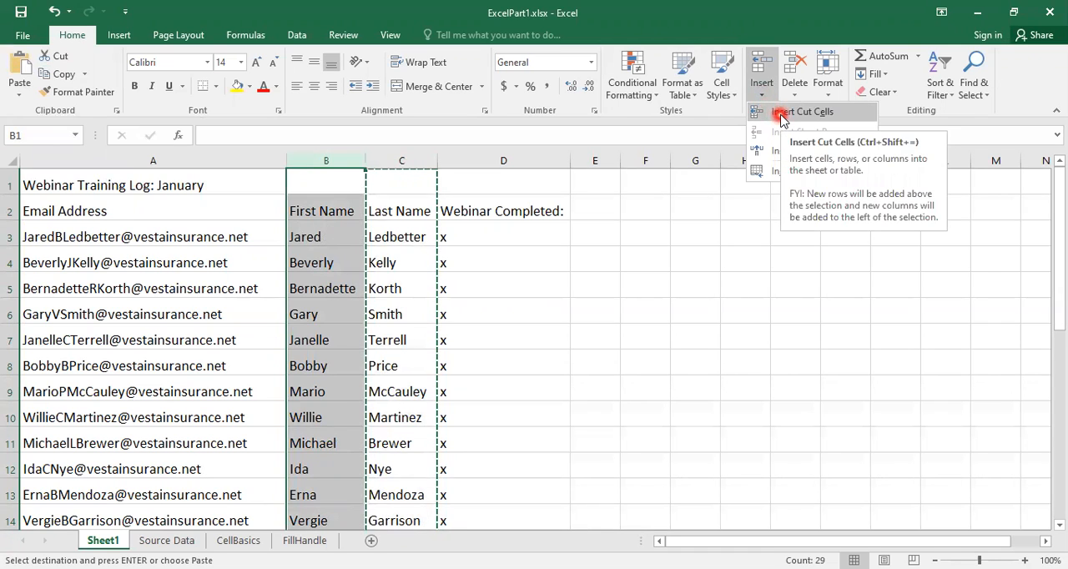
{"action": "left_click", "coordinate": [781, 114]}
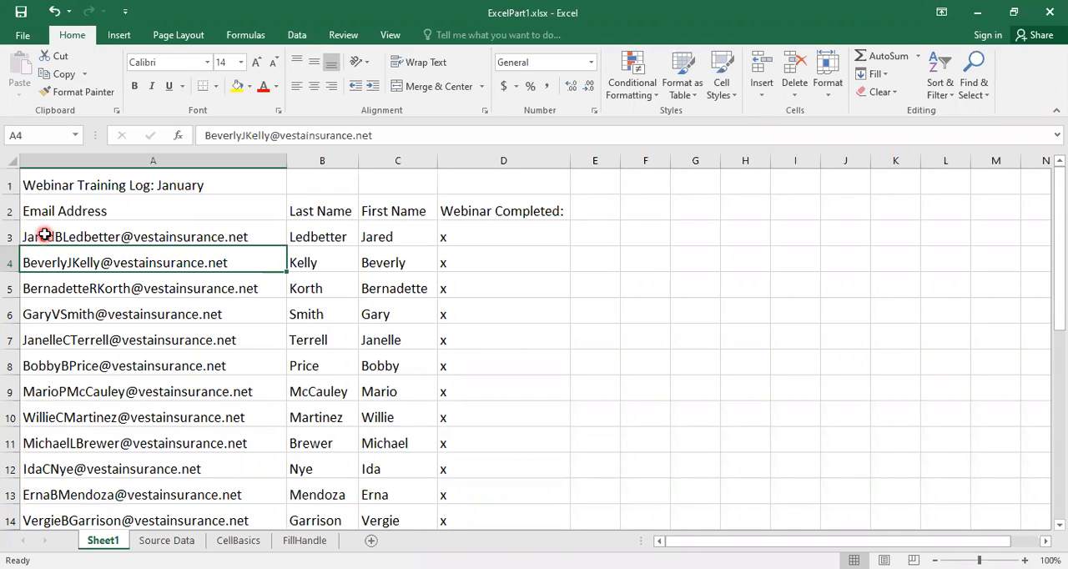
Step: Cut row 6 and insert the cut cells above row 3, directly below the header row
{"action": "left_click", "coordinate": [10, 313]}
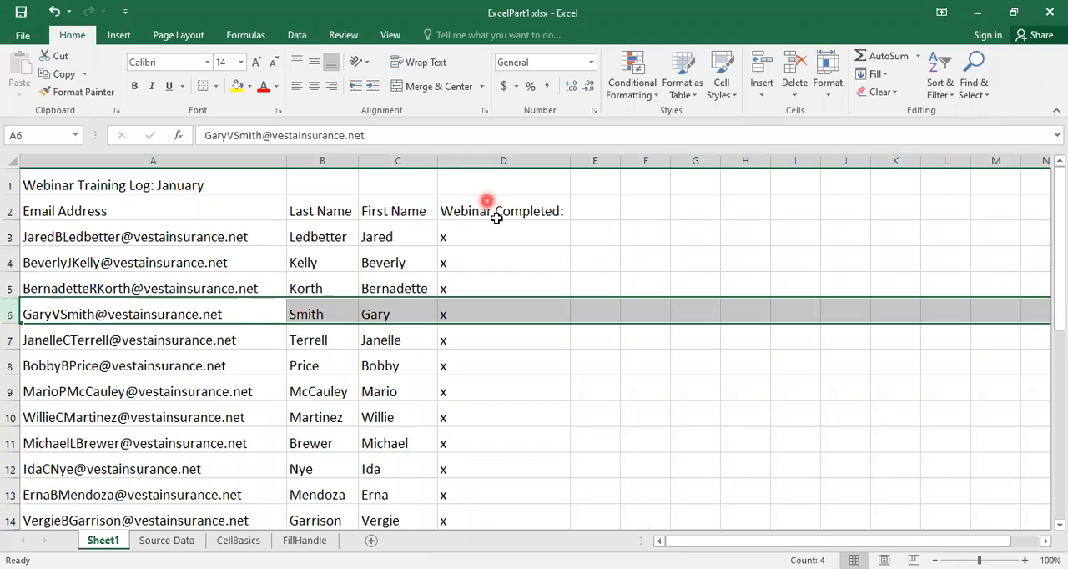
{"action": "left_click", "coordinate": [52, 59]}
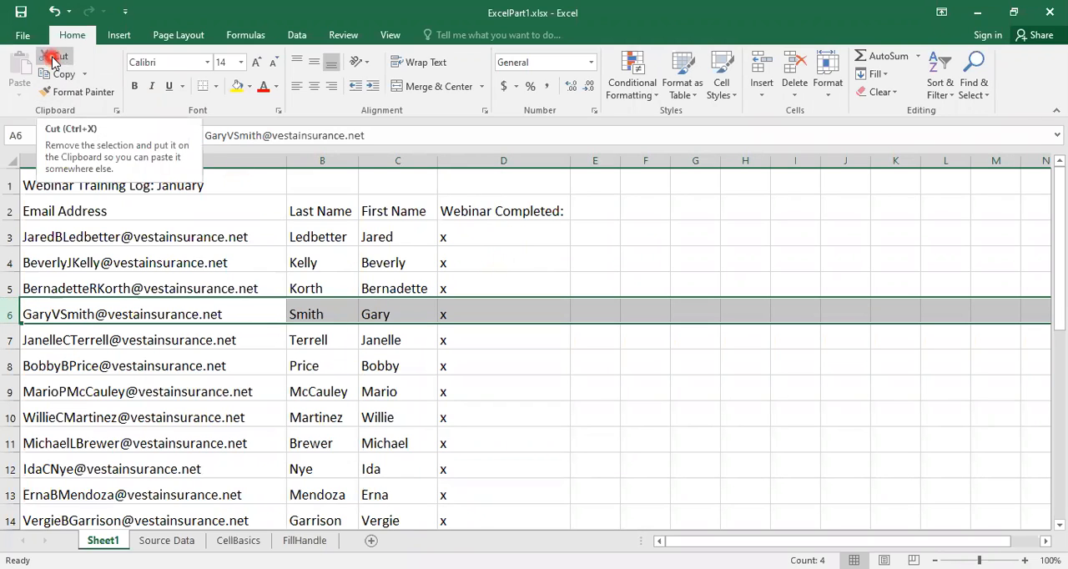
{"action": "left_click", "coordinate": [52, 58]}
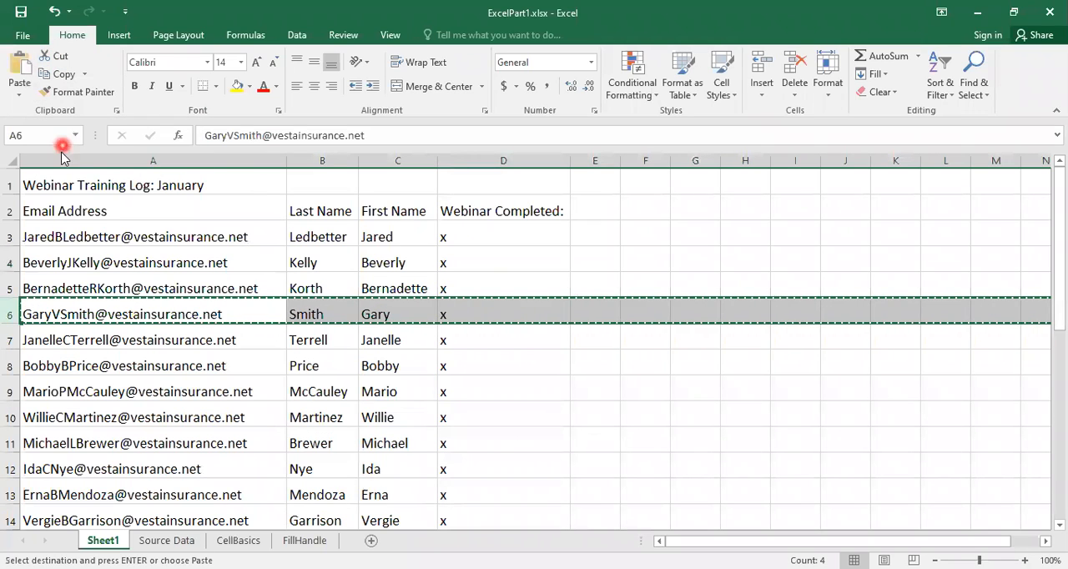
{"action": "left_click", "coordinate": [12, 236]}
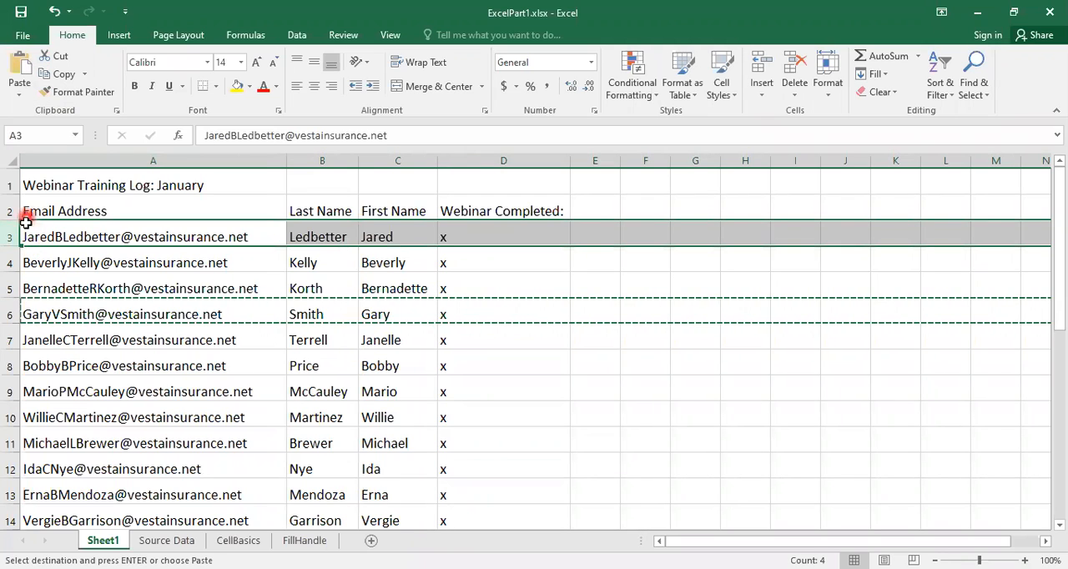
{"action": "left_click", "coordinate": [764, 95]}
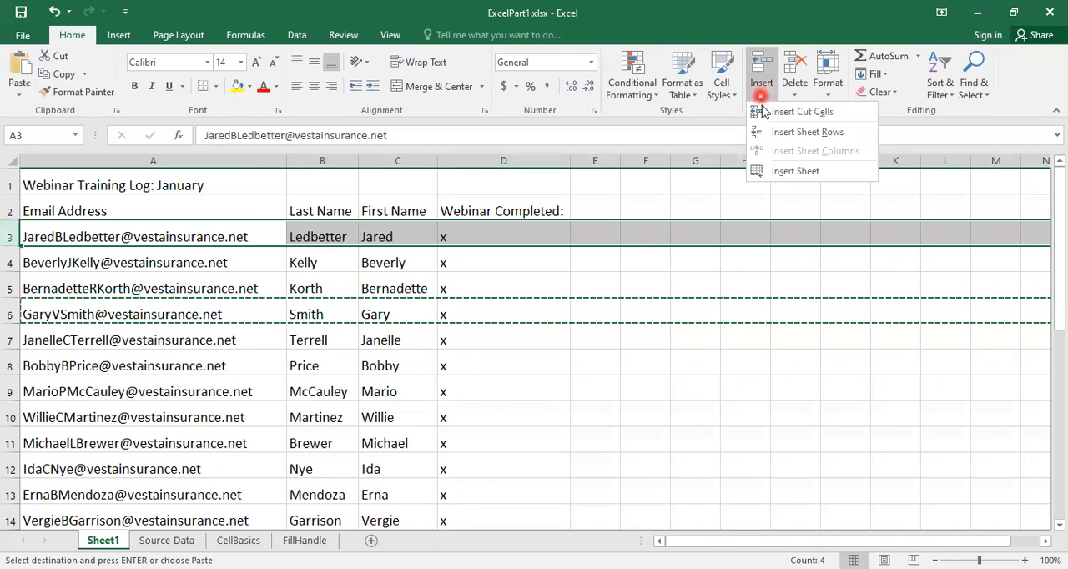
{"action": "left_click", "coordinate": [777, 117]}
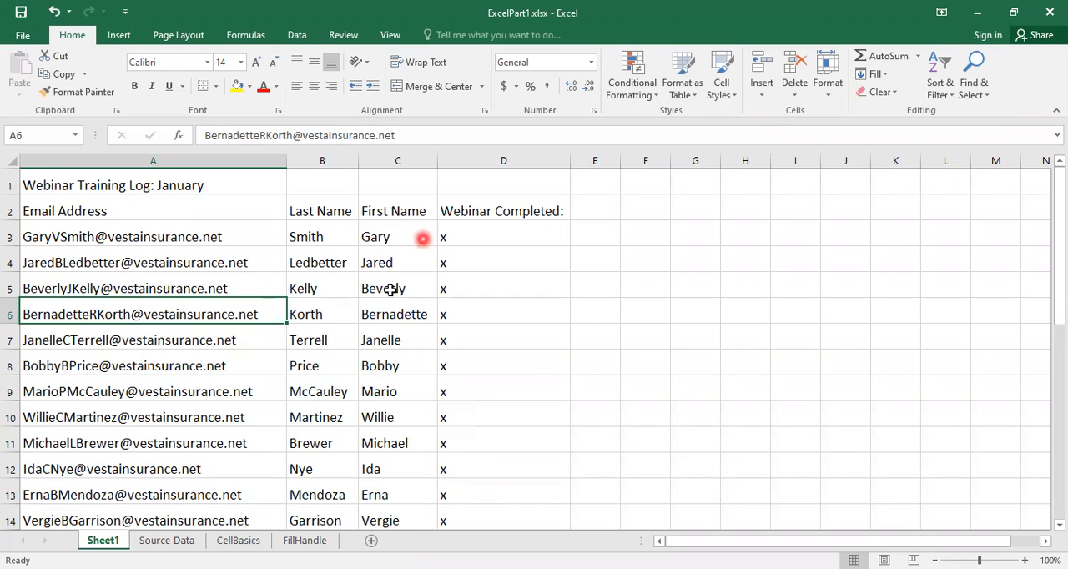
Step: Hide the First Name column, column C
{"action": "left_click", "coordinate": [380, 156]}
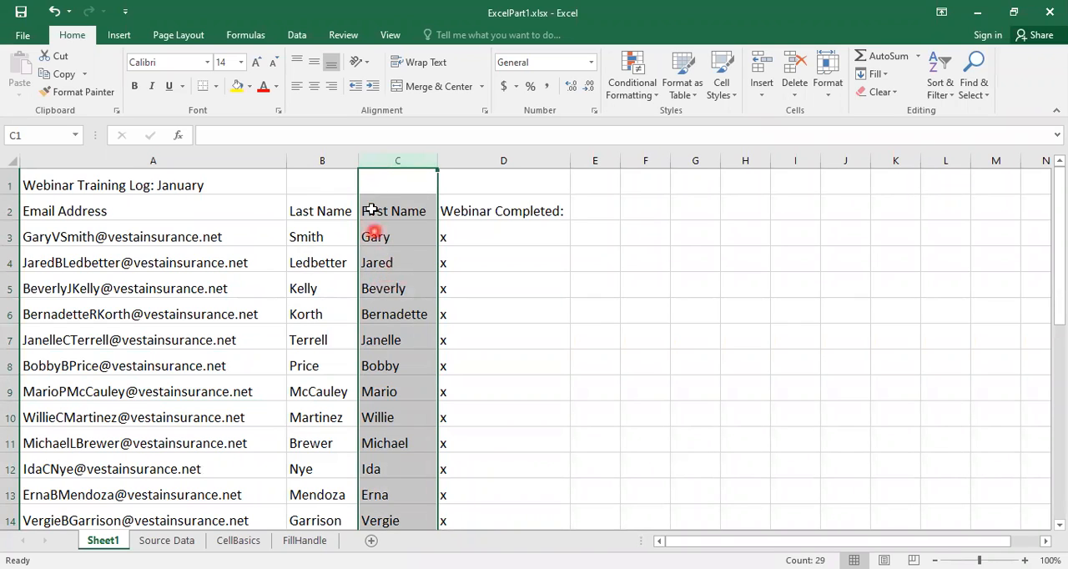
{"action": "right_click", "coordinate": [384, 291]}
{"action": "left_click", "coordinate": [417, 498]}
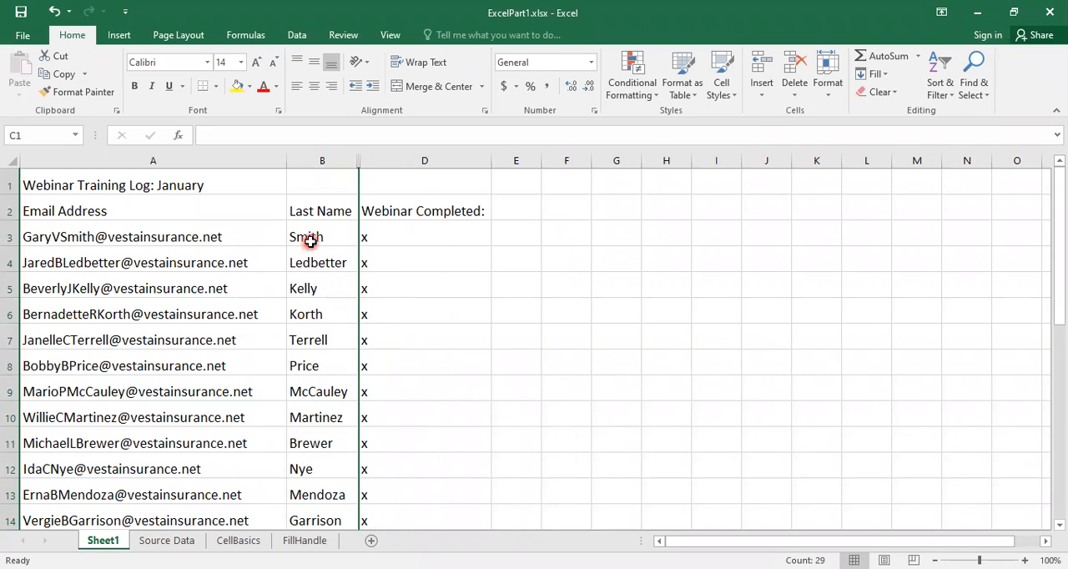
Step: Unhide column C by selecting the neighbouring columns B and D
{"action": "left_click_drag", "start_coordinate": [307, 157], "coordinate": [398, 157]}
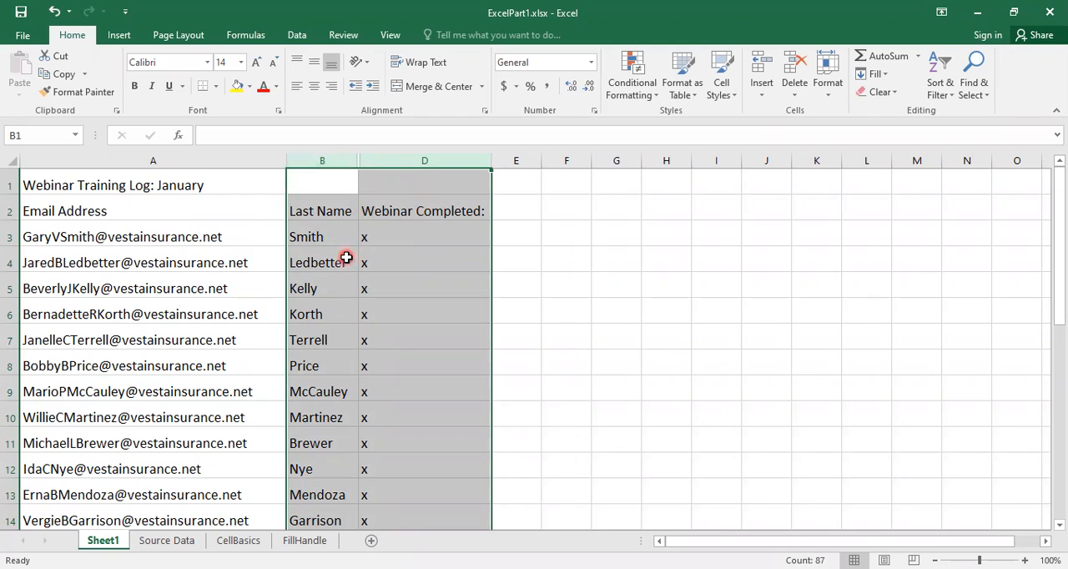
{"action": "right_click", "coordinate": [344, 314]}
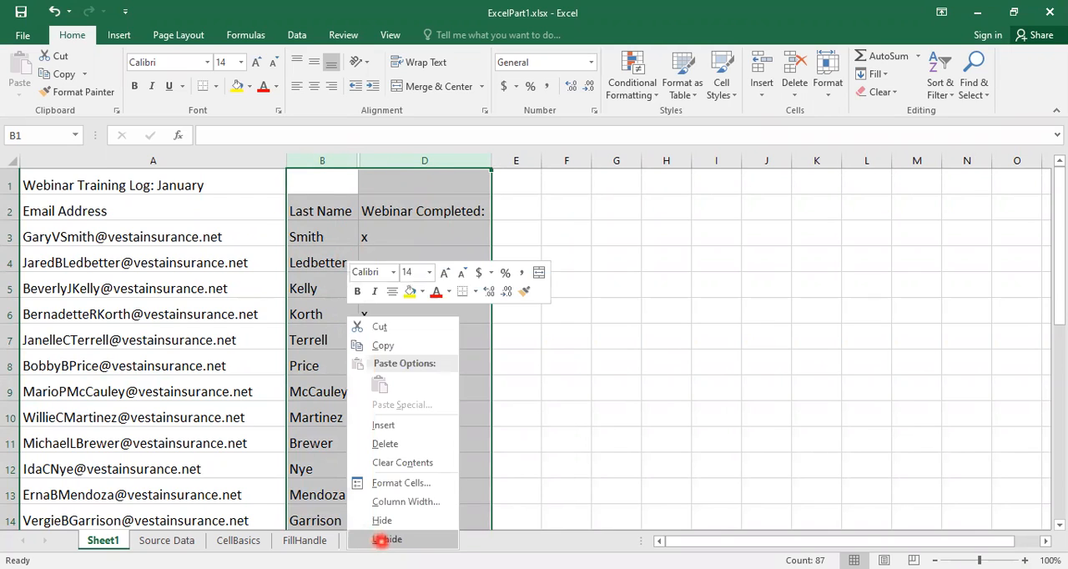
{"action": "left_click", "coordinate": [384, 540]}
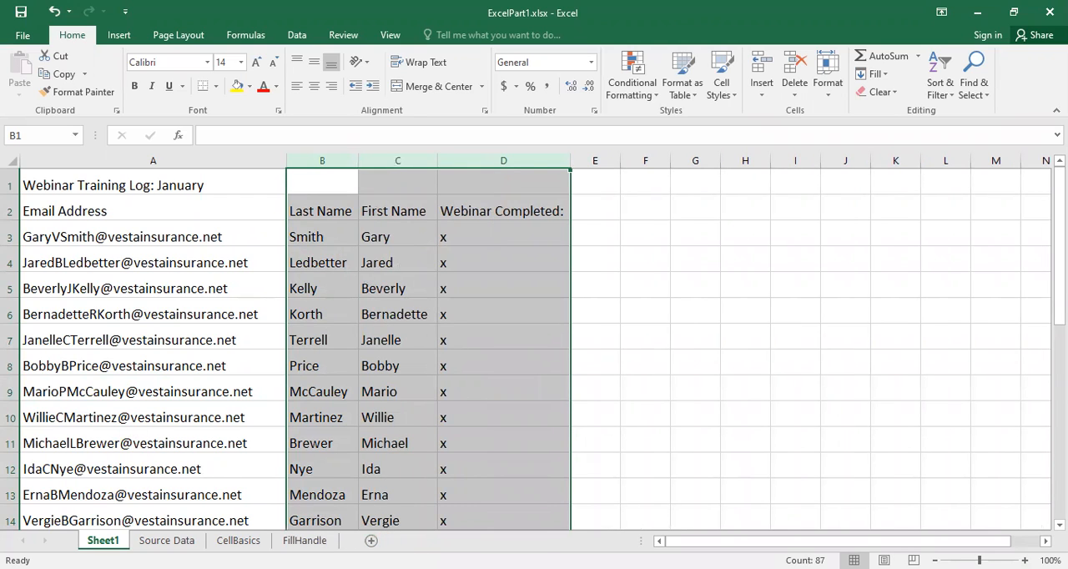
Step: Hide row 6 of the training log
{"action": "left_click", "coordinate": [10, 313]}
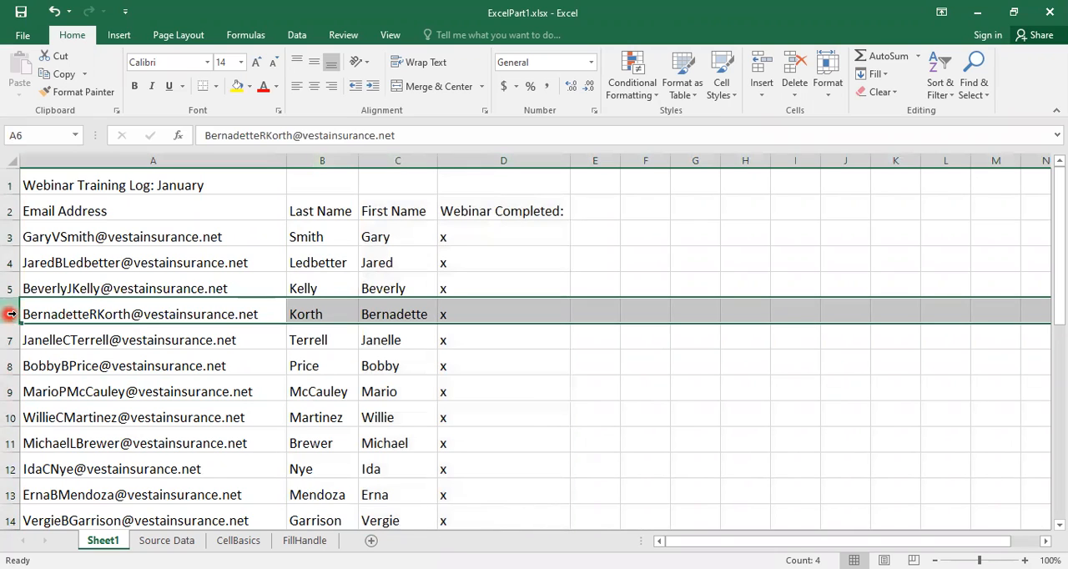
{"action": "right_click", "coordinate": [84, 309]}
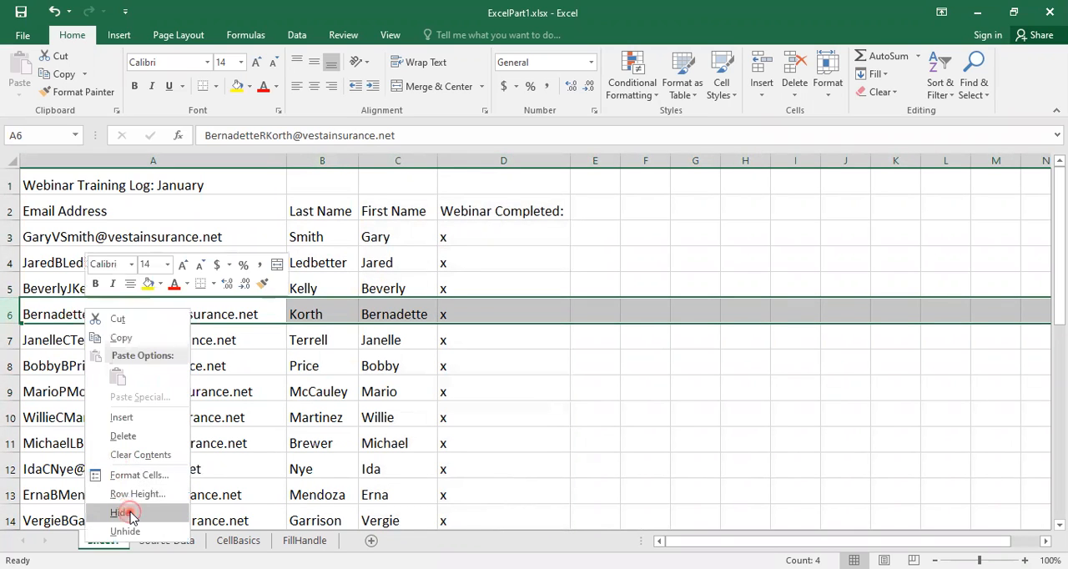
{"action": "left_click", "coordinate": [122, 513]}
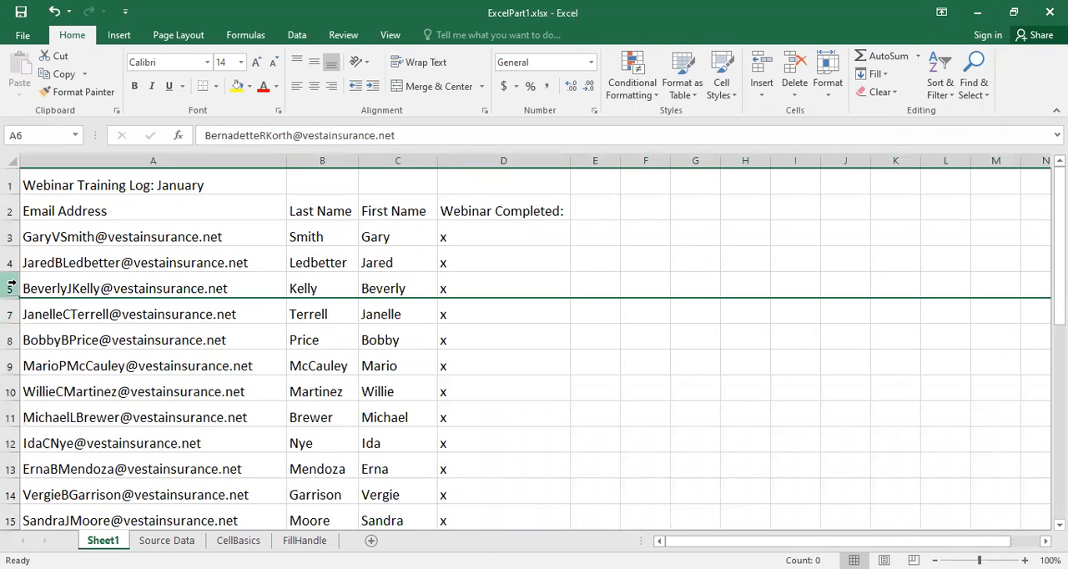
Step: Unhide row 6 by selecting the neighbouring rows 5 and 7
{"action": "left_click_drag", "start_coordinate": [10, 286], "coordinate": [8, 305]}
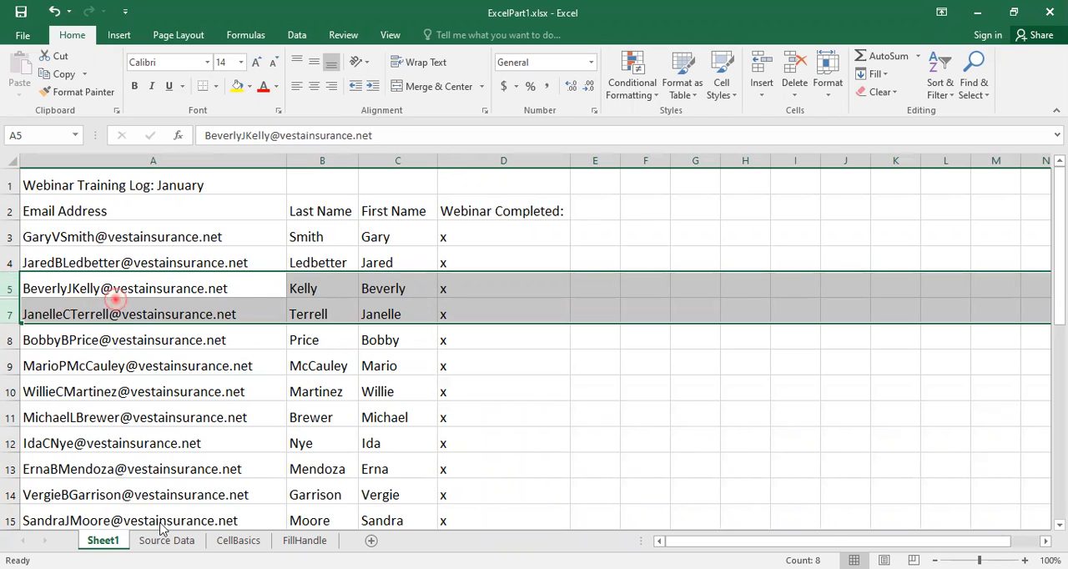
{"action": "right_click", "coordinate": [116, 301]}
{"action": "left_click", "coordinate": [159, 525]}
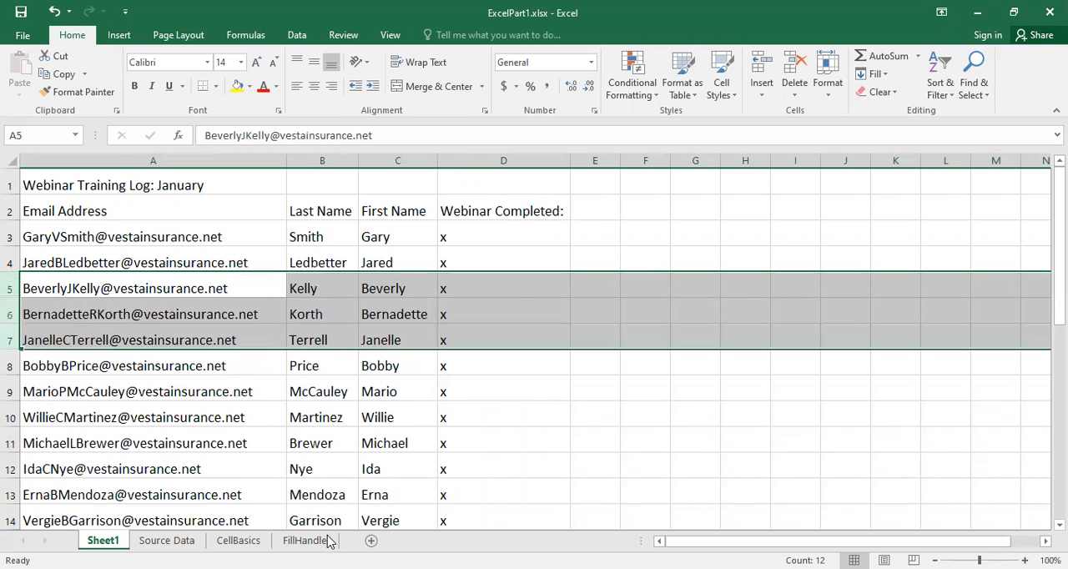